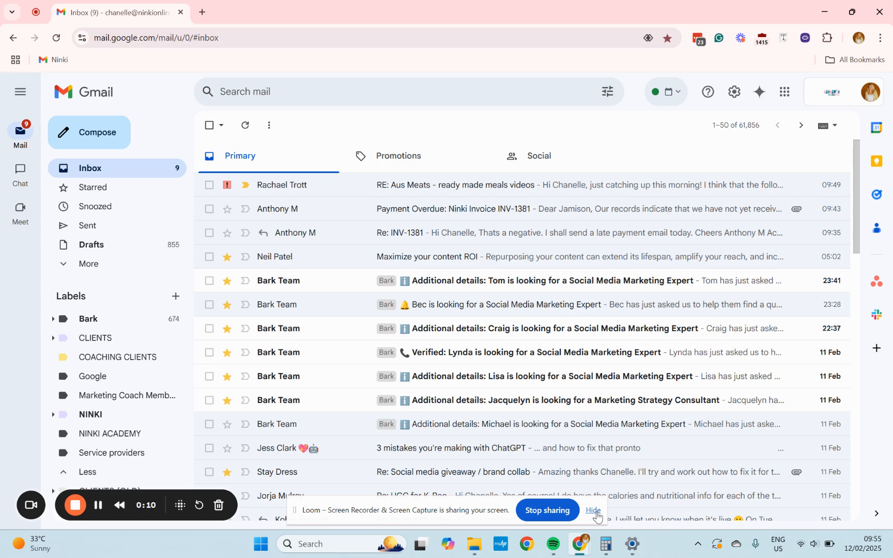
Open a new tab and search Google for the business owner's name followed by "marketing coach".
{"action": "left_click", "coordinate": [203, 12]}
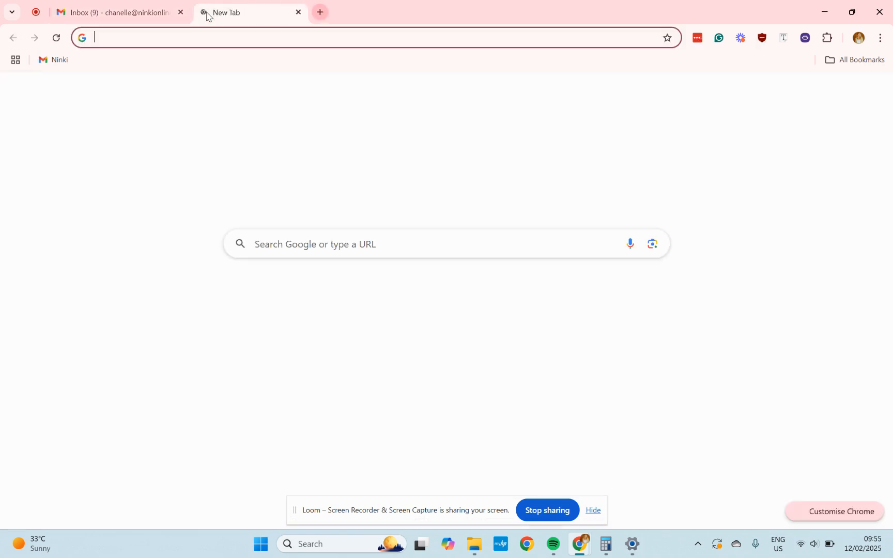
{"action": "type", "text": "chanelle le r"}
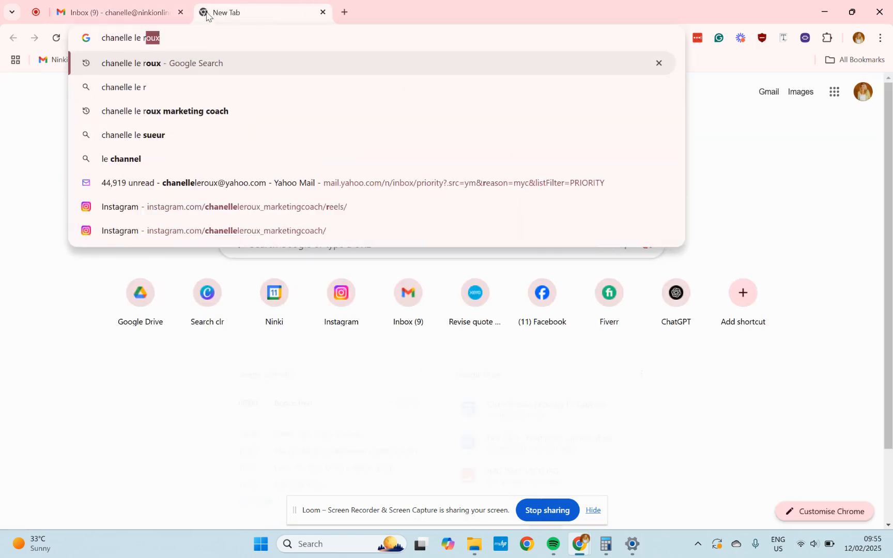
{"action": "type", "text": "oux marketing coach"}
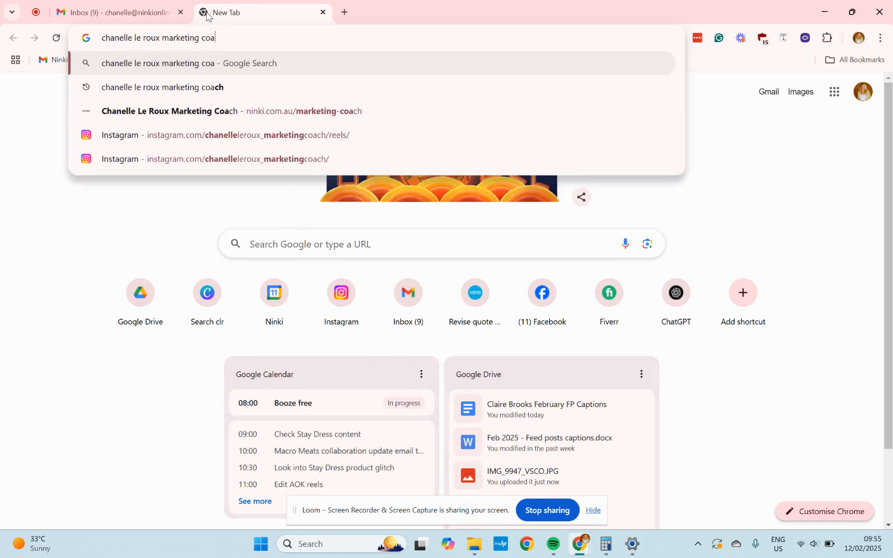
{"action": "key", "text": "Return"}
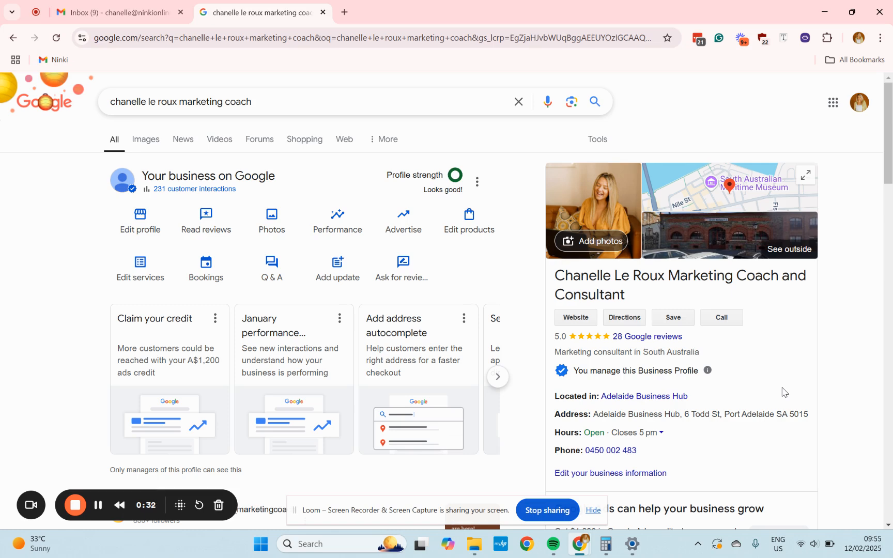
Scroll through the search results to examine the business profile panel, its reviews and posted updates.
{"action": "scroll", "coordinate": [782, 392], "scroll_direction": "down", "scroll_amount": 1}
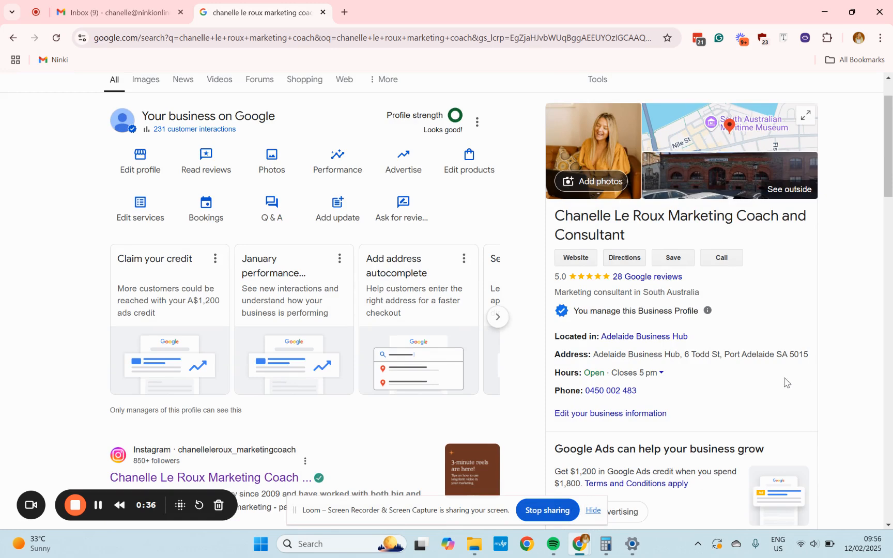
{"action": "scroll", "coordinate": [785, 383], "scroll_direction": "up", "scroll_amount": 1}
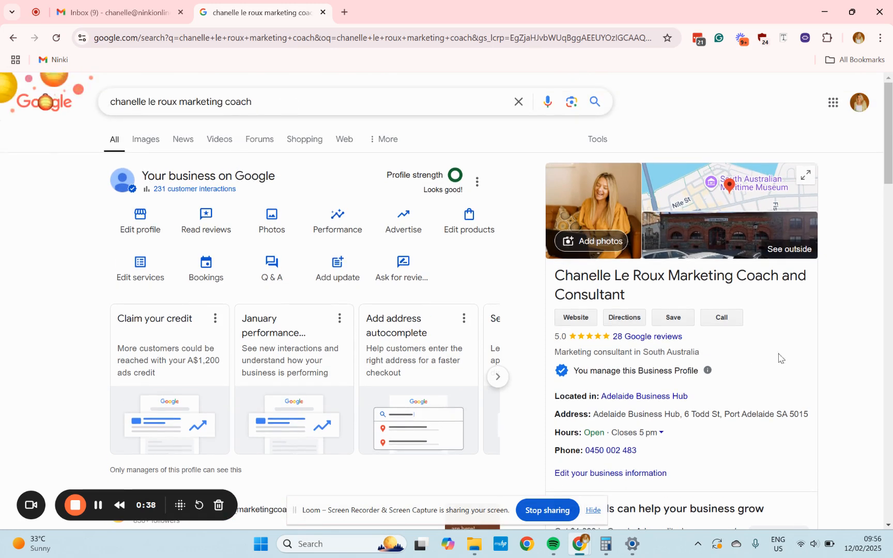
{"action": "scroll", "coordinate": [752, 380], "scroll_direction": "down", "scroll_amount": 1}
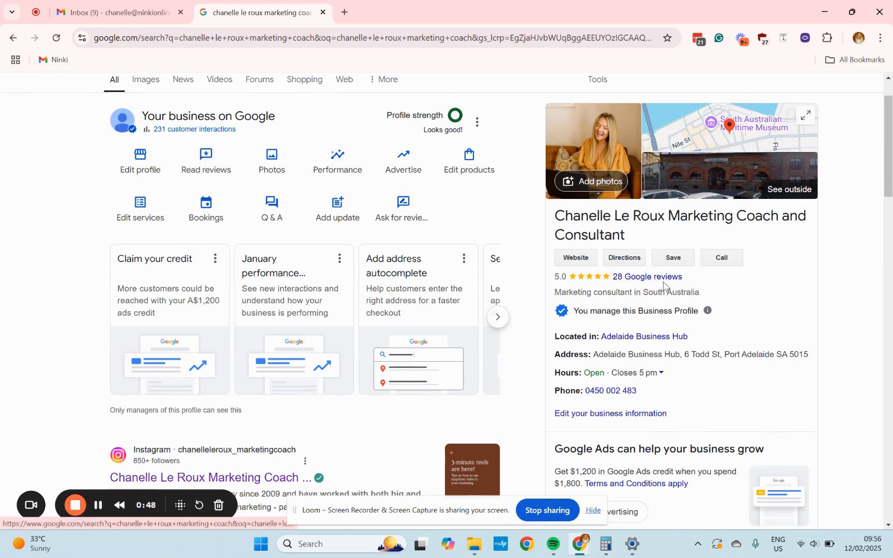
{"action": "scroll", "coordinate": [664, 285], "scroll_direction": "down", "scroll_amount": 7}
{"action": "scroll", "coordinate": [688, 356], "scroll_direction": "down", "scroll_amount": 1}
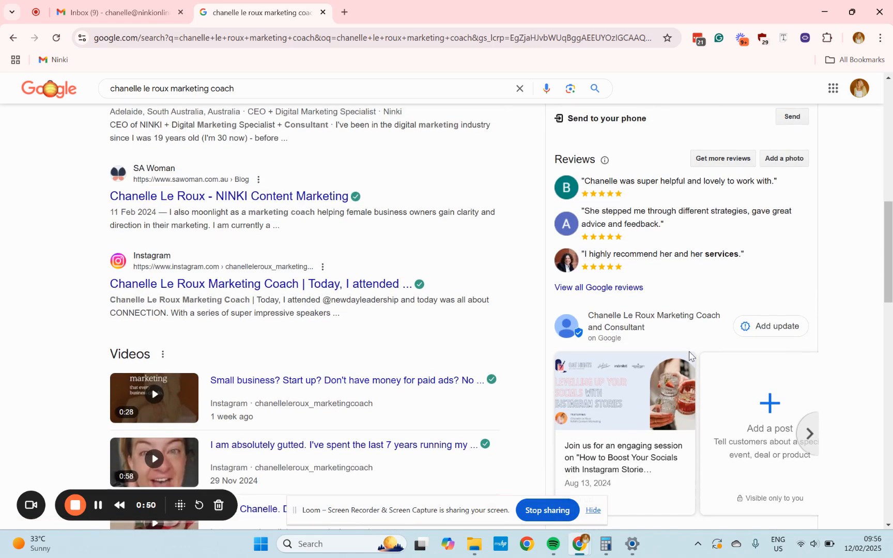
{"action": "scroll", "coordinate": [689, 356], "scroll_direction": "down", "scroll_amount": 2}
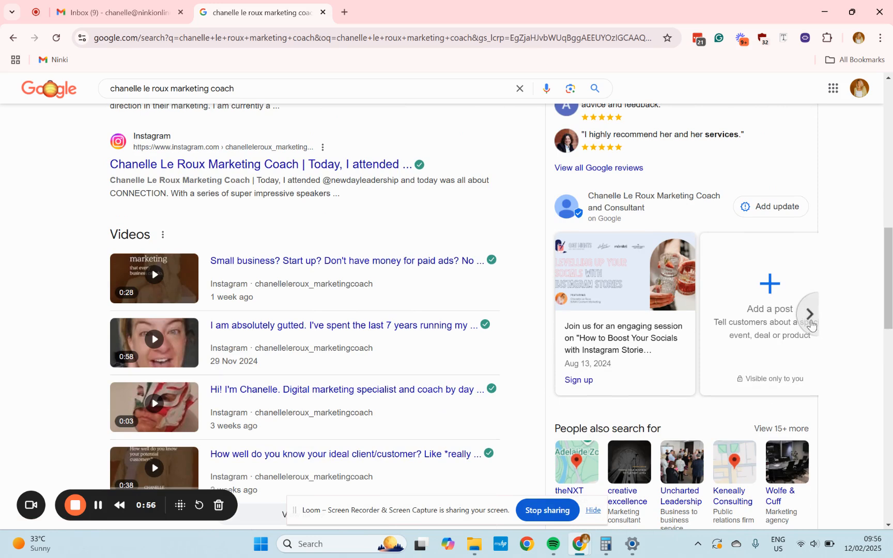
{"action": "left_click", "coordinate": [810, 325]}
{"action": "left_click", "coordinate": [552, 316]}
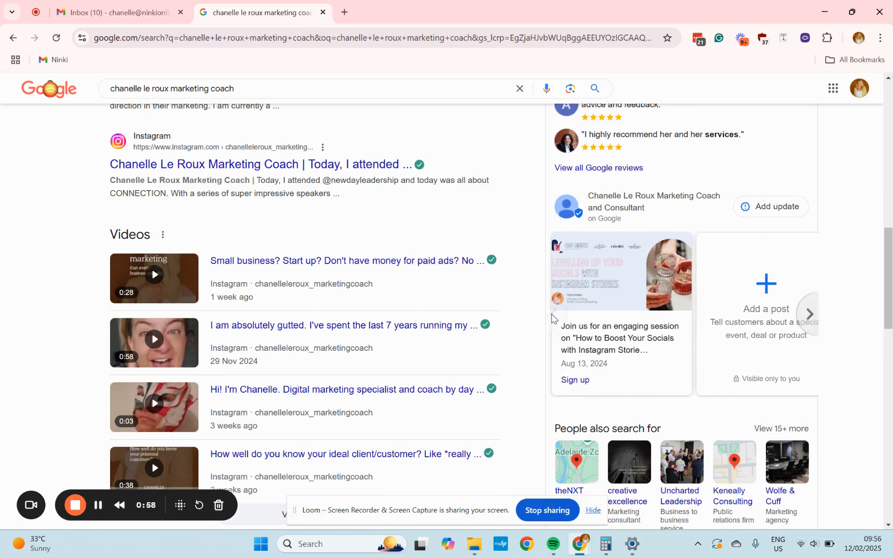
{"action": "scroll", "coordinate": [667, 335], "scroll_direction": "down", "scroll_amount": 4}
{"action": "scroll", "coordinate": [722, 325], "scroll_direction": "up", "scroll_amount": 4}
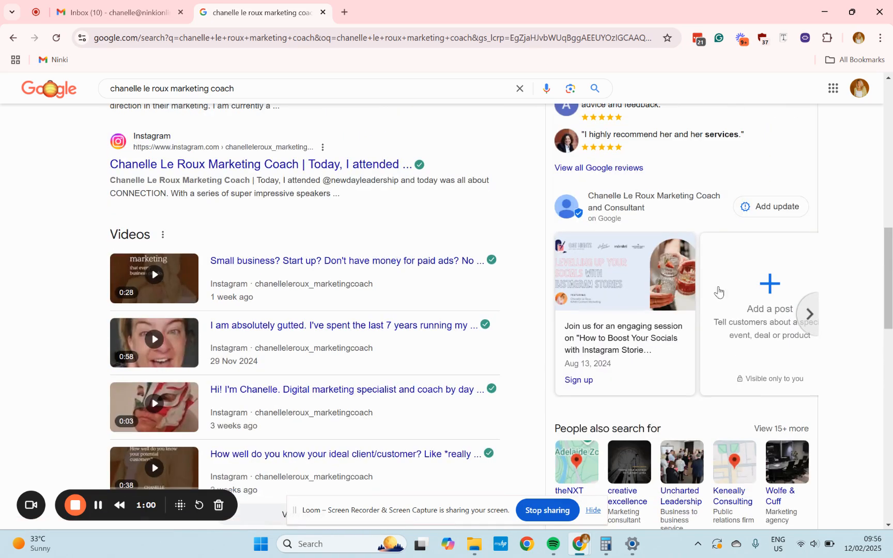
{"action": "scroll", "coordinate": [698, 326], "scroll_direction": "up", "scroll_amount": 10}
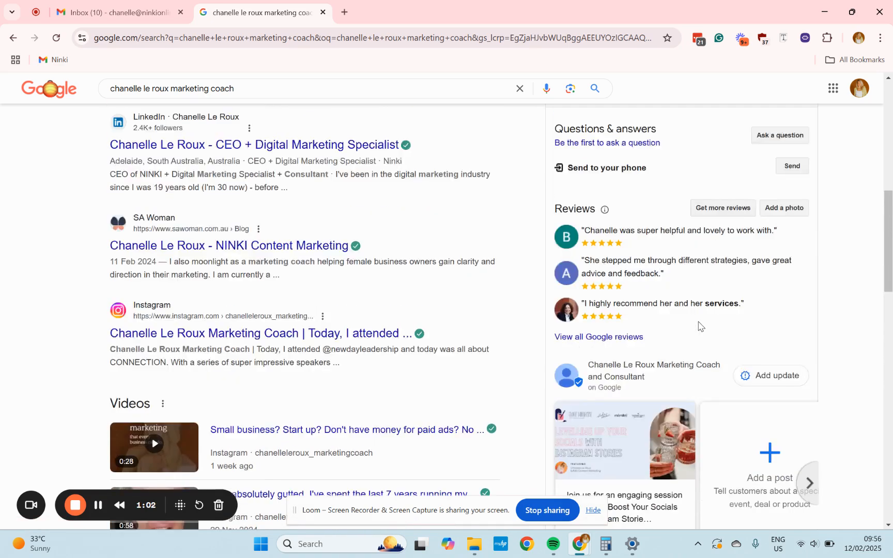
{"action": "scroll", "coordinate": [699, 326], "scroll_direction": "up", "scroll_amount": 2}
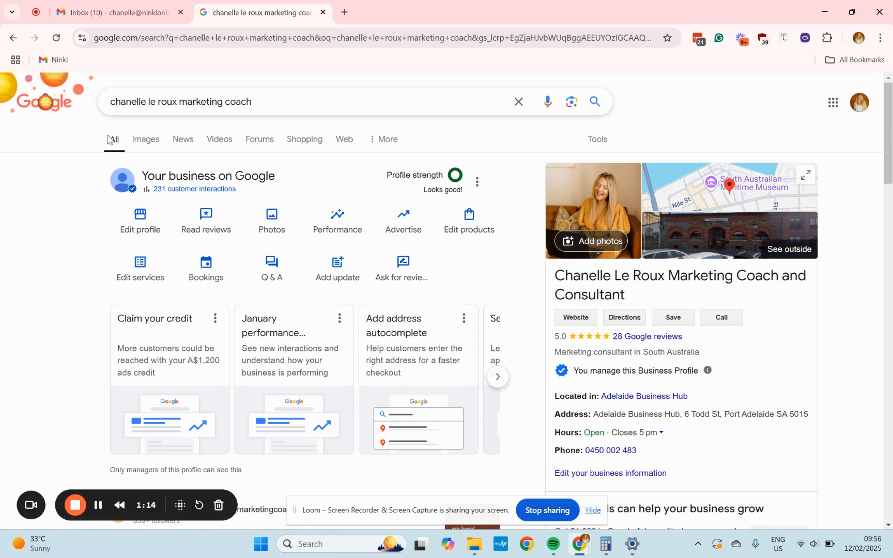
{"action": "left_click_drag", "start_coordinate": [111, 104], "coordinate": [259, 102]}
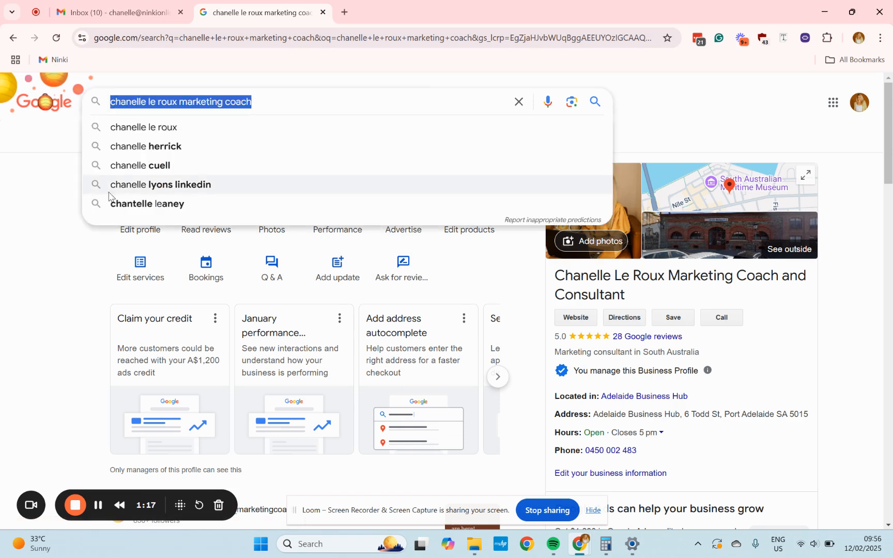
{"action": "left_click", "coordinate": [72, 327]}
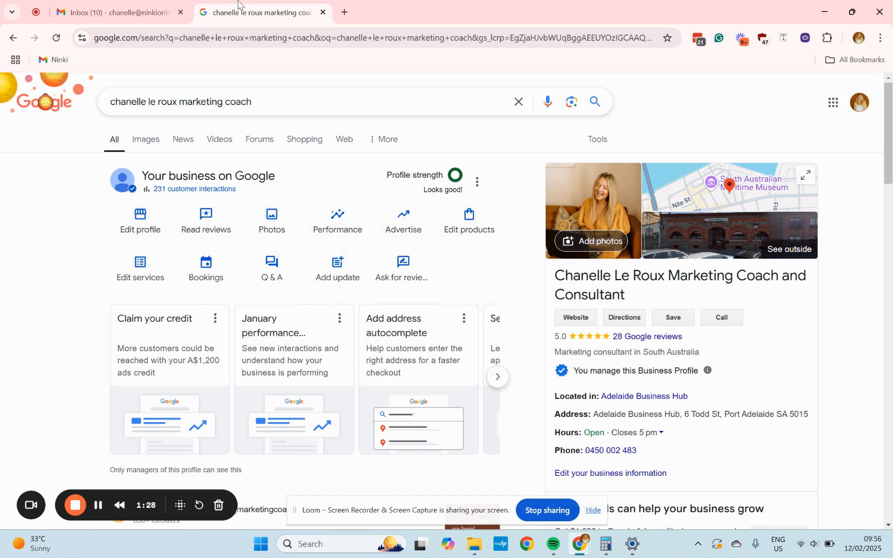
Open Business Profile Manager from the Google apps launcher in the Gmail tab.
{"action": "left_click", "coordinate": [163, 6]}
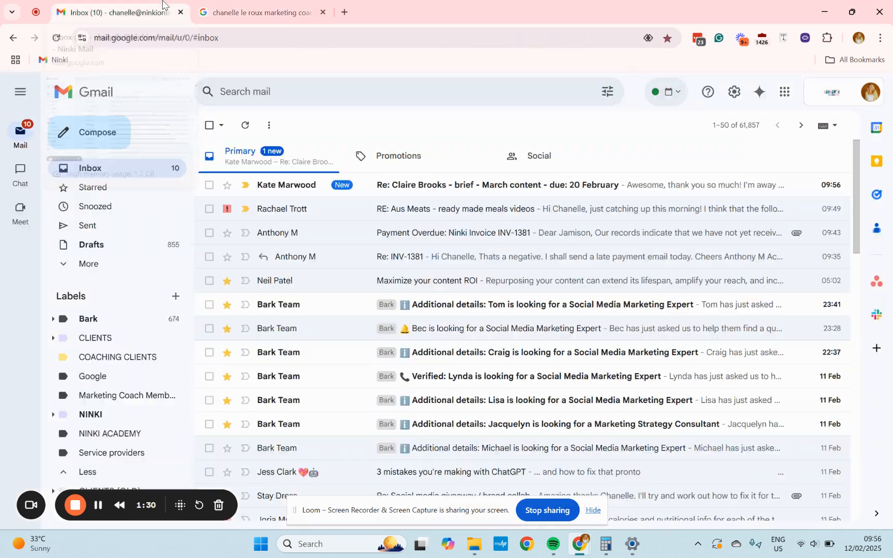
{"action": "left_click", "coordinate": [790, 101]}
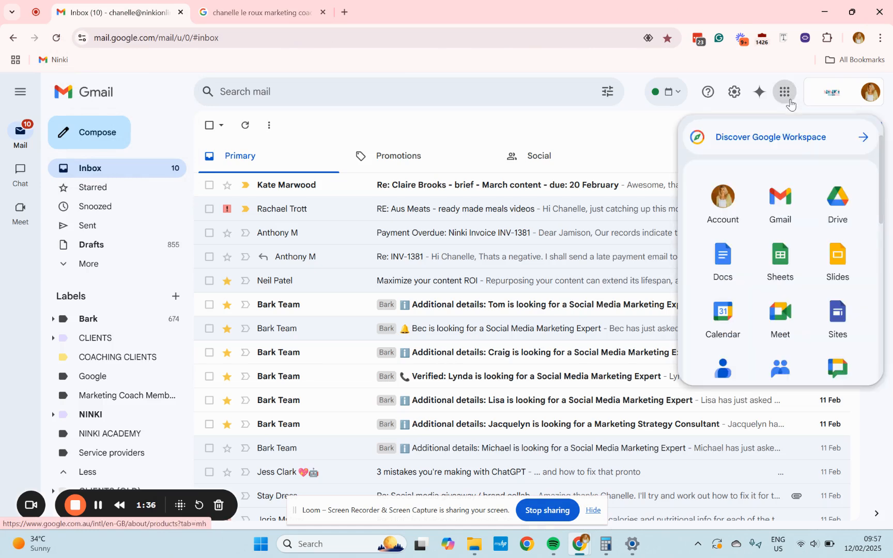
{"action": "scroll", "coordinate": [802, 227], "scroll_direction": "down", "scroll_amount": 2}
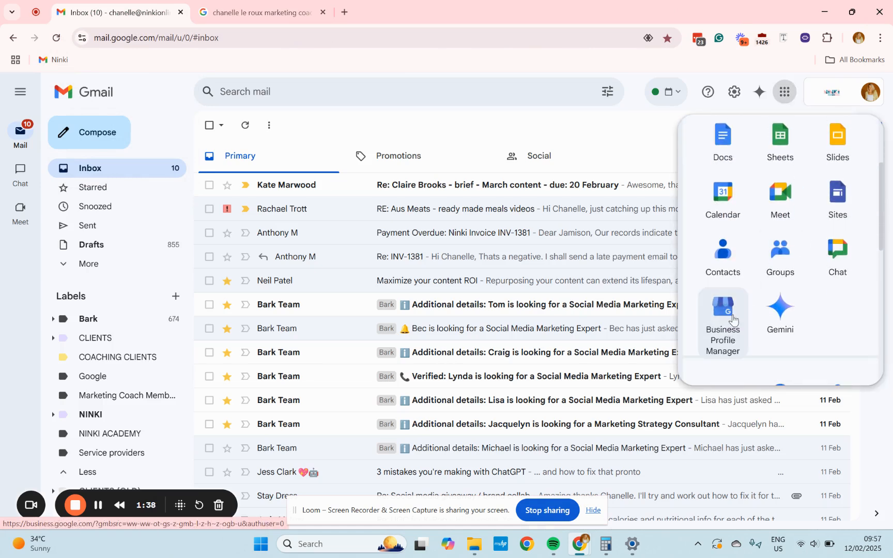
{"action": "left_click", "coordinate": [726, 345]}
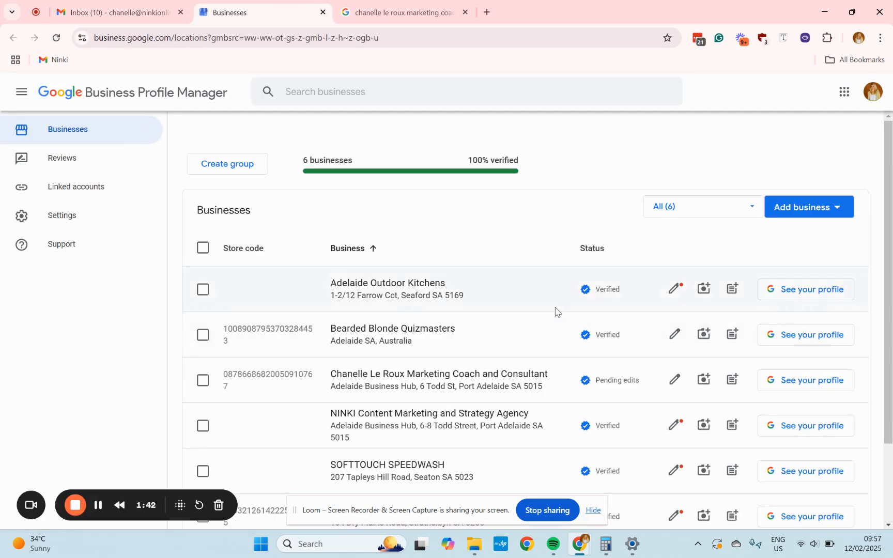
Start a new update for the Chanelle Le Roux Marketing Coach and Consultant listing and attach the February.png image.
{"action": "scroll", "coordinate": [574, 326], "scroll_direction": "down", "scroll_amount": 1}
{"action": "scroll", "coordinate": [550, 415], "scroll_direction": "down", "scroll_amount": 1}
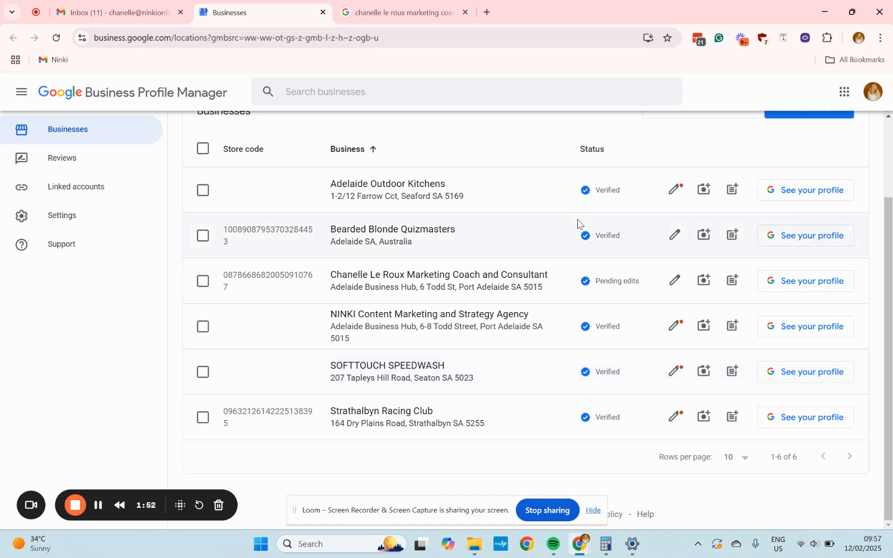
{"action": "left_click", "coordinate": [733, 281]}
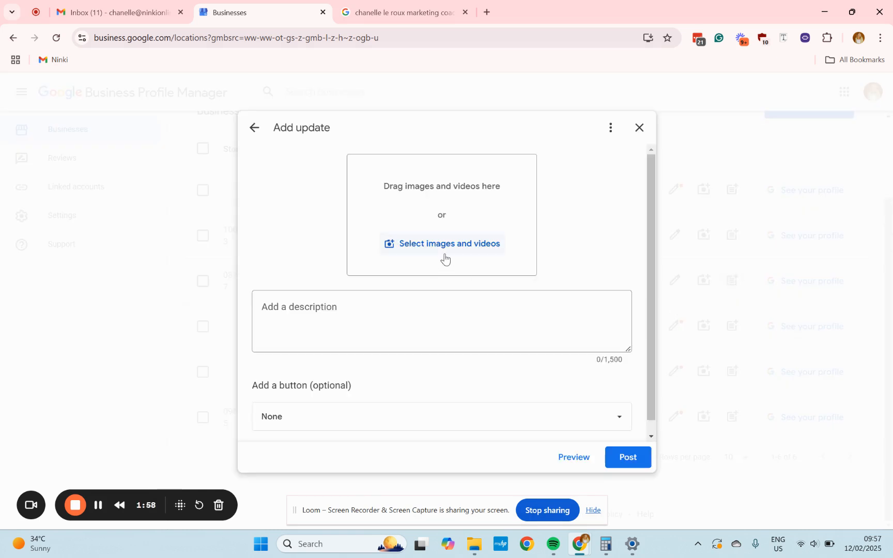
{"action": "left_click", "coordinate": [448, 252]}
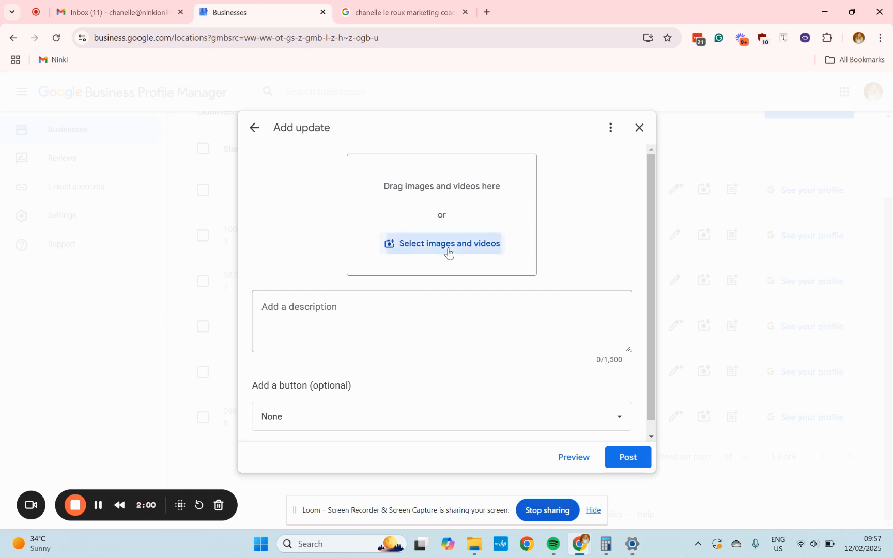
{"action": "left_click", "coordinate": [141, 124]}
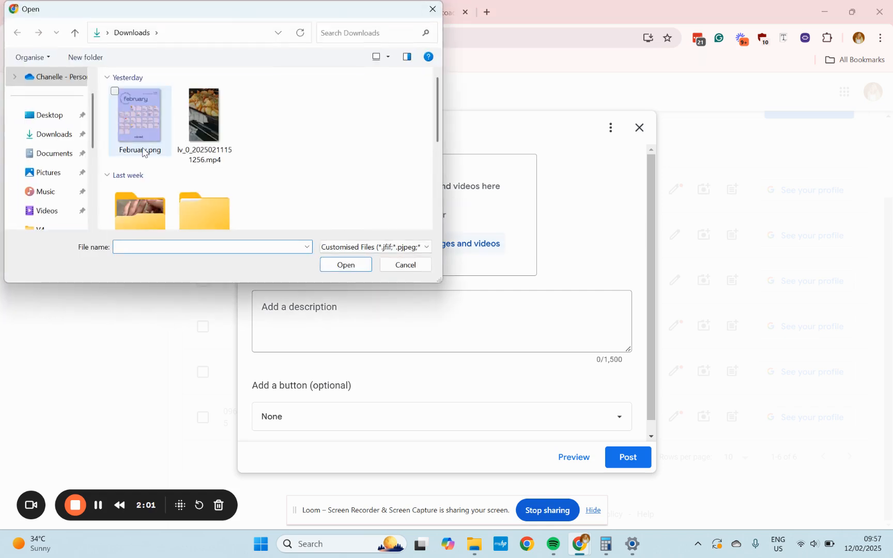
{"action": "left_click", "coordinate": [359, 264]}
Enter the description "wette" and open the optional button choices, leaving None selected.
{"action": "left_click", "coordinate": [432, 337]}
{"action": "type", "text": "website"}
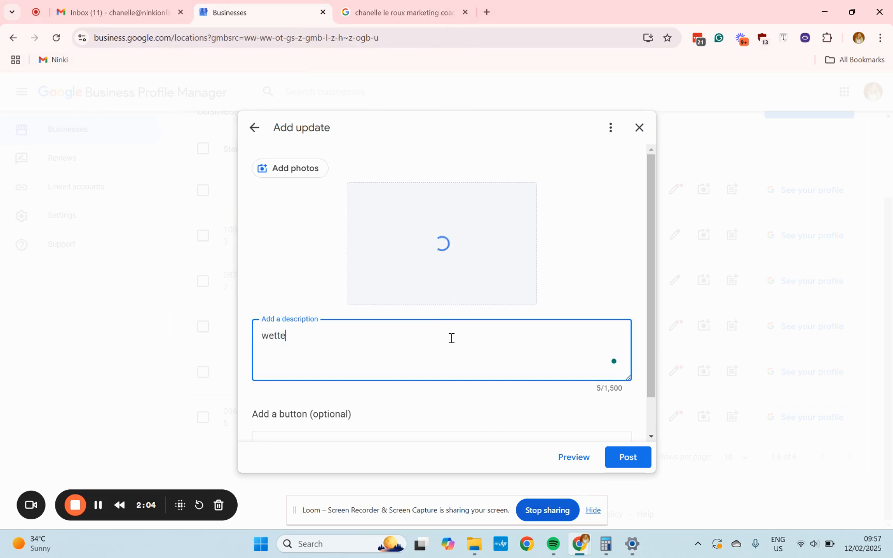
{"action": "scroll", "coordinate": [390, 389], "scroll_direction": "down", "scroll_amount": 1}
{"action": "left_click", "coordinate": [393, 408]}
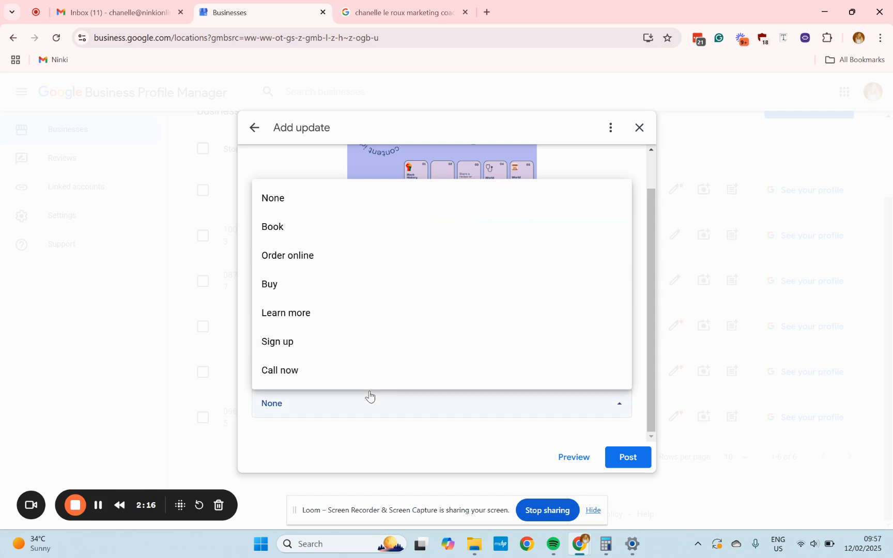
{"action": "left_click", "coordinate": [375, 423]}
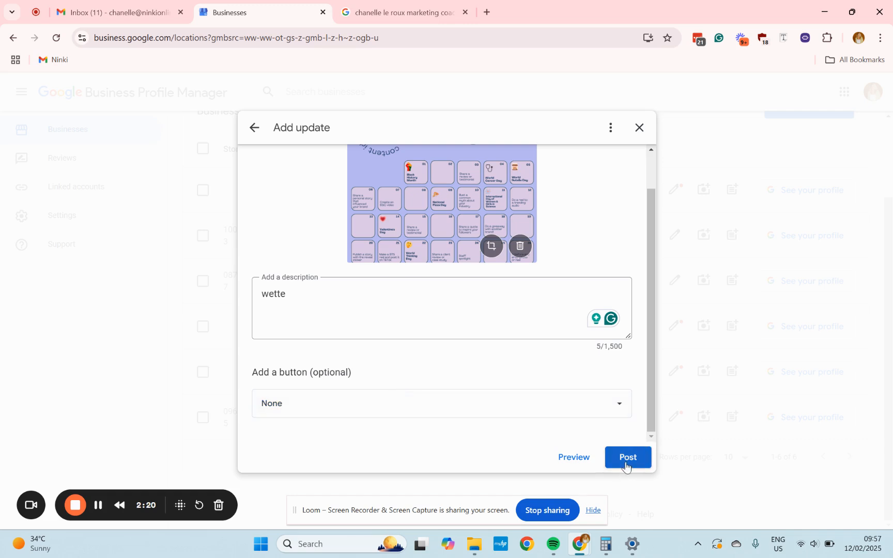
Close the update dialog without posting it.
{"action": "scroll", "coordinate": [542, 374], "scroll_direction": "up", "scroll_amount": 1}
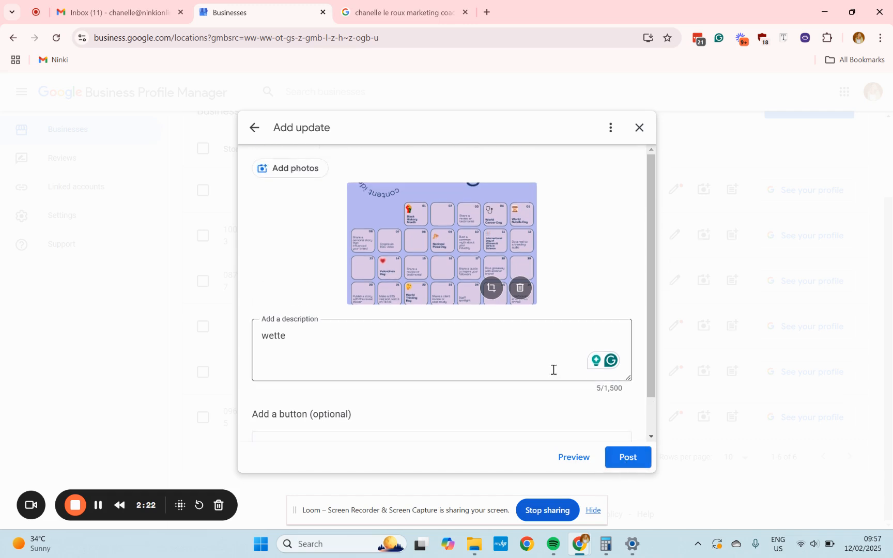
{"action": "left_click", "coordinate": [640, 129]}
{"action": "left_click", "coordinate": [529, 334]}
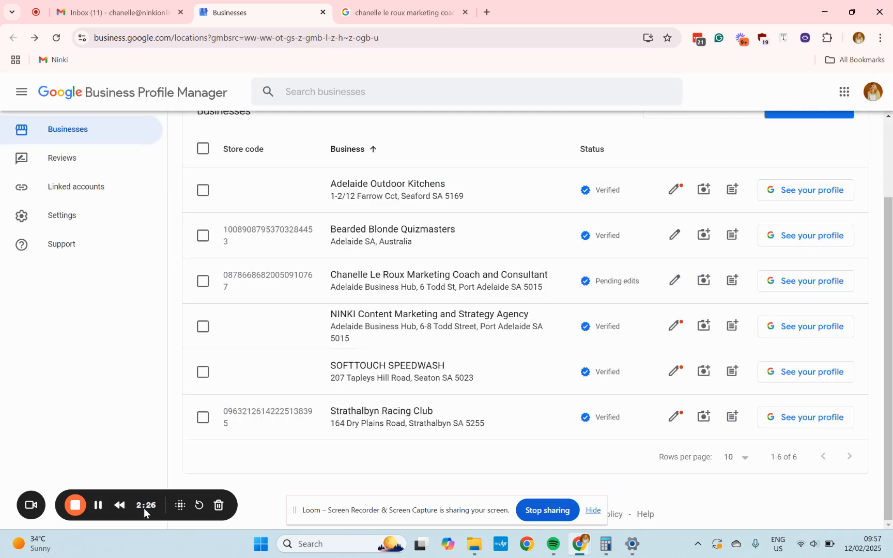
Open the add photos and videos dialog for the listing, then close it.
{"action": "left_click", "coordinate": [703, 286]}
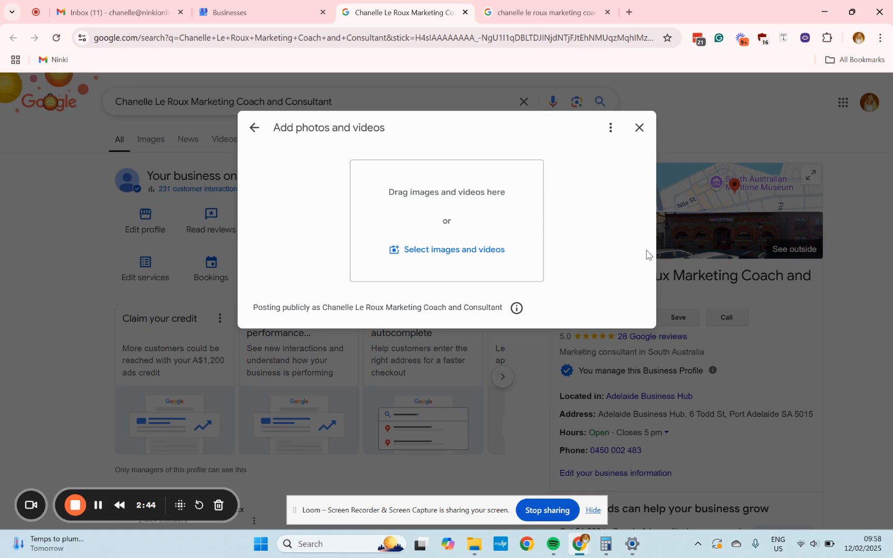
{"action": "left_click", "coordinate": [639, 127]}
Open the Add update post form for the listing to view its fields, then go back to the post type choices.
{"action": "left_click", "coordinate": [248, 13]}
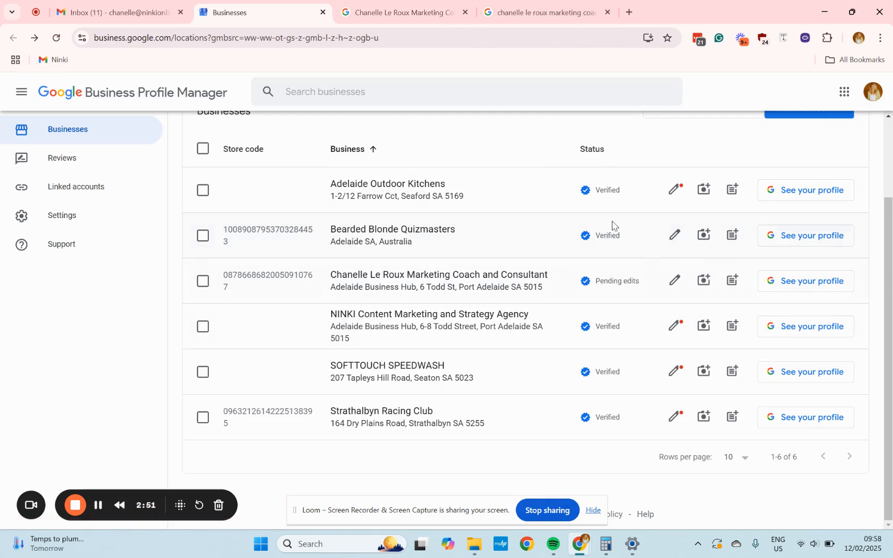
{"action": "left_click", "coordinate": [364, 11]}
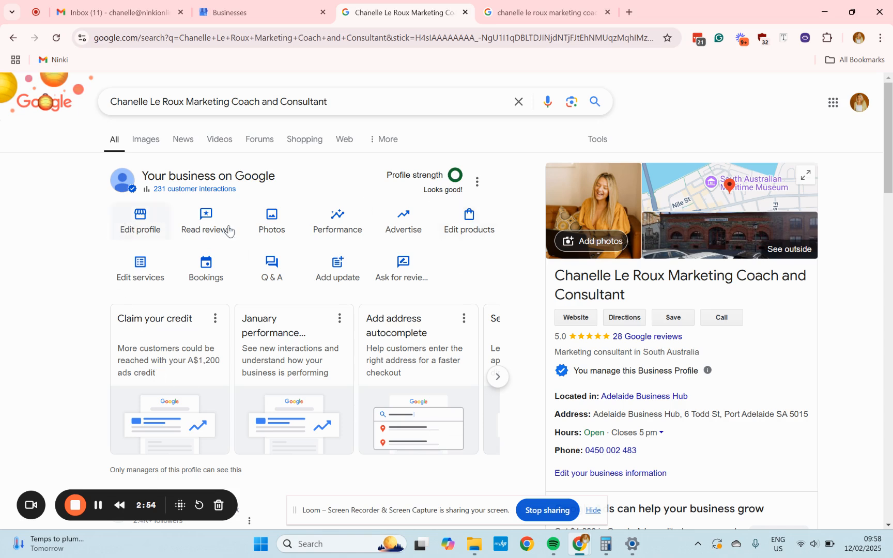
{"action": "left_click", "coordinate": [340, 279]}
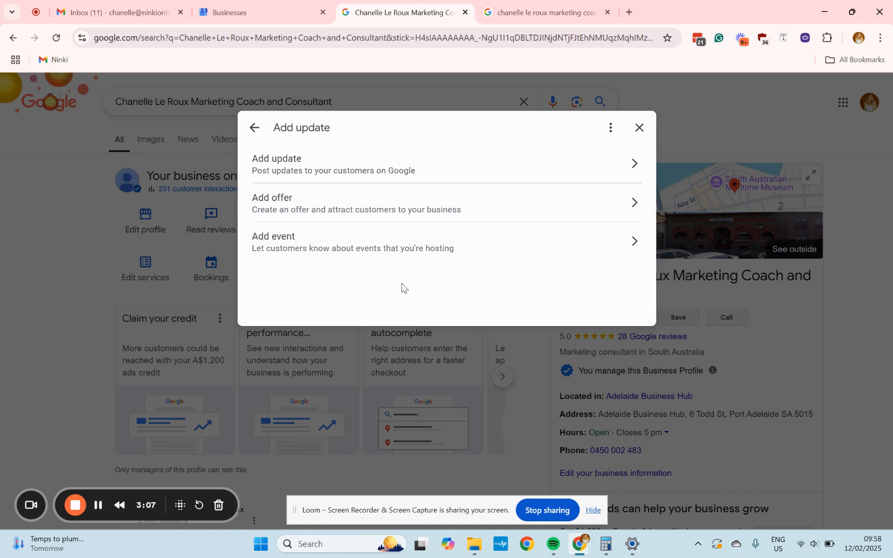
{"action": "left_click", "coordinate": [416, 172]}
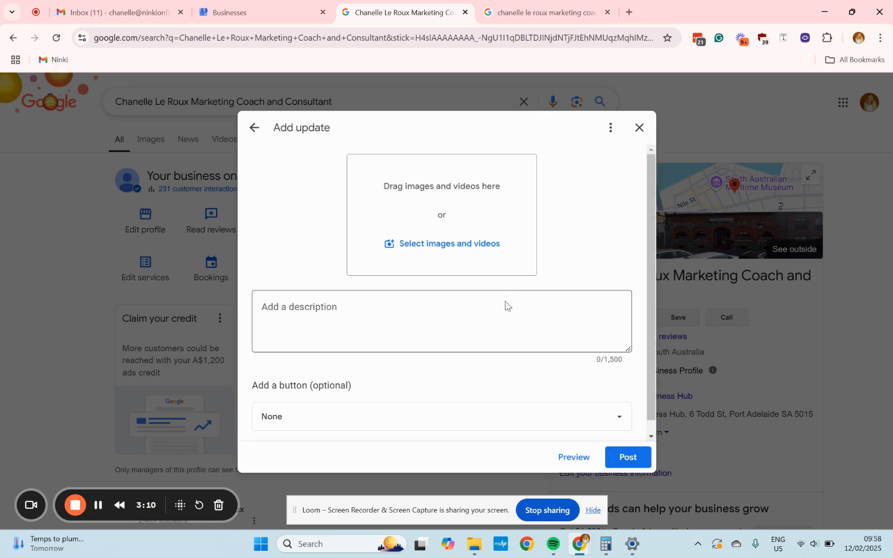
{"action": "scroll", "coordinate": [507, 344], "scroll_direction": "down", "scroll_amount": 1}
{"action": "left_click", "coordinate": [256, 131]}
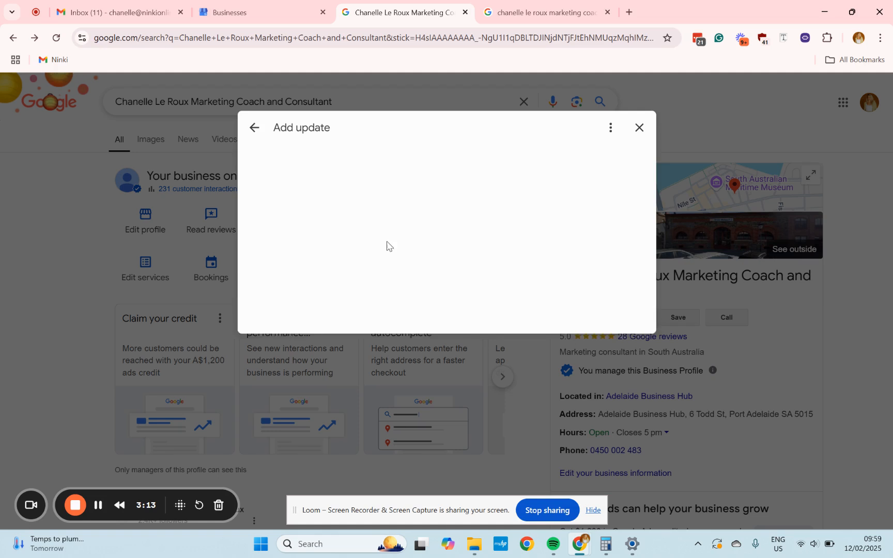
Open the Add offer form, review its fields, and discard it.
{"action": "left_click", "coordinate": [376, 216]}
{"action": "scroll", "coordinate": [458, 284], "scroll_direction": "down", "scroll_amount": 2}
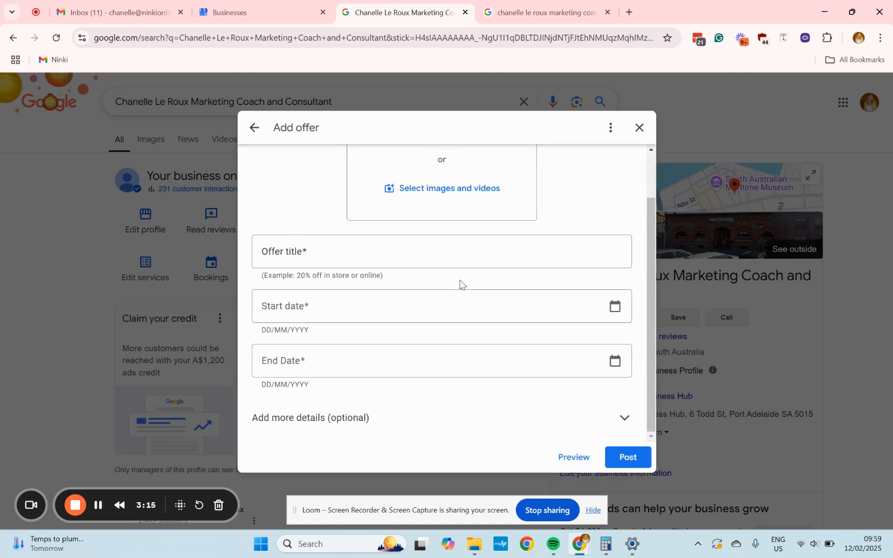
{"action": "scroll", "coordinate": [432, 331], "scroll_direction": "up", "scroll_amount": 2}
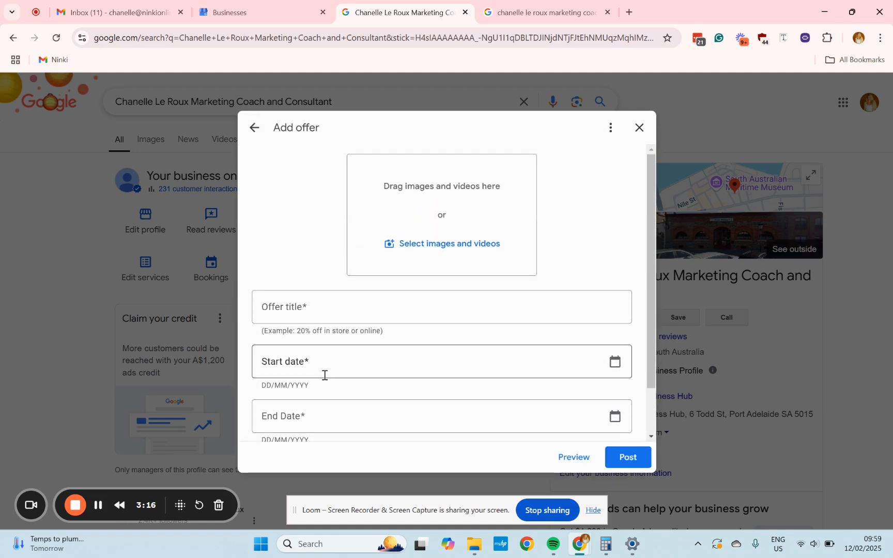
{"action": "left_click", "coordinate": [254, 132]}
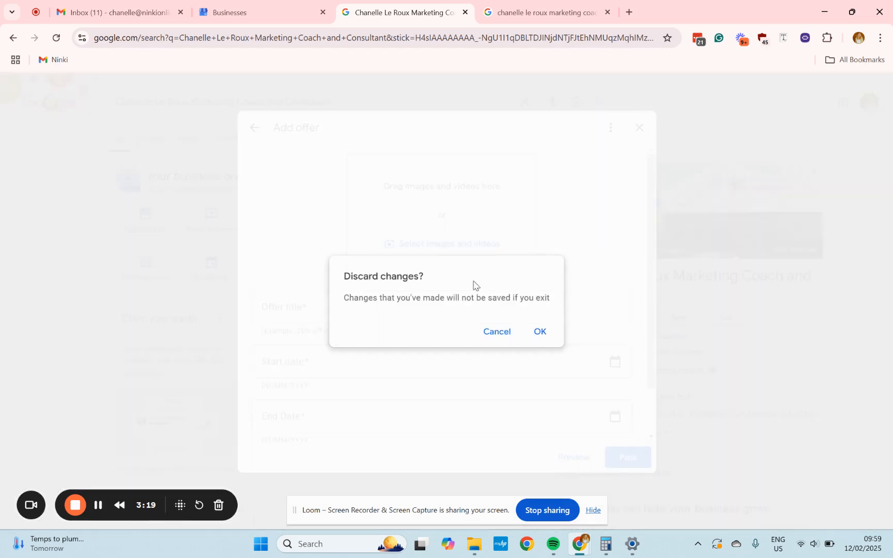
{"action": "left_click", "coordinate": [538, 331]}
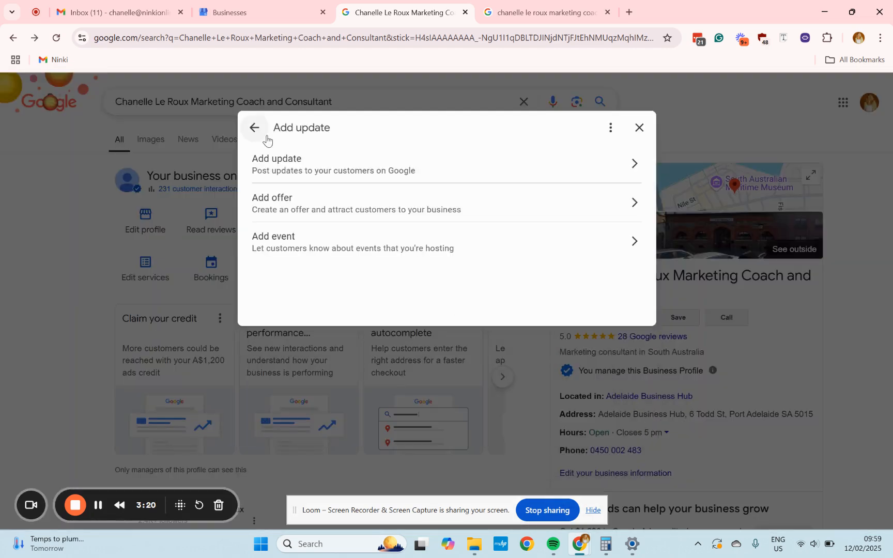
Start an event post and enter the event title "Make a wedding ring".
{"action": "left_click", "coordinate": [373, 257]}
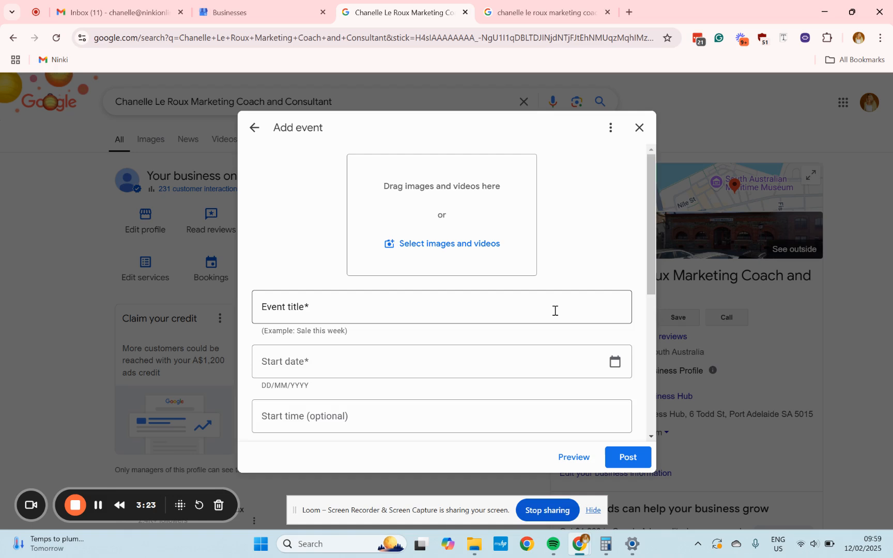
{"action": "scroll", "coordinate": [474, 277], "scroll_direction": "down", "scroll_amount": 2}
{"action": "left_click", "coordinate": [506, 199]}
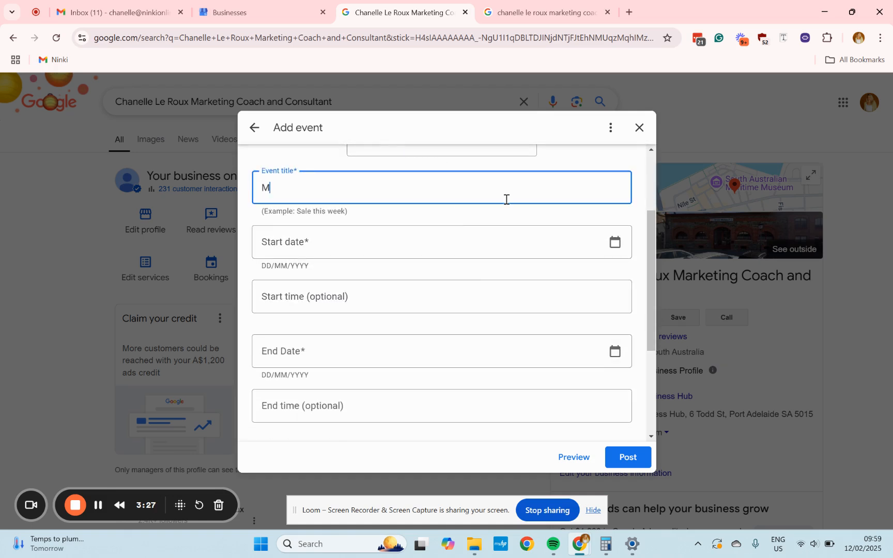
{"action": "type", "text": "Make a wedding ring"}
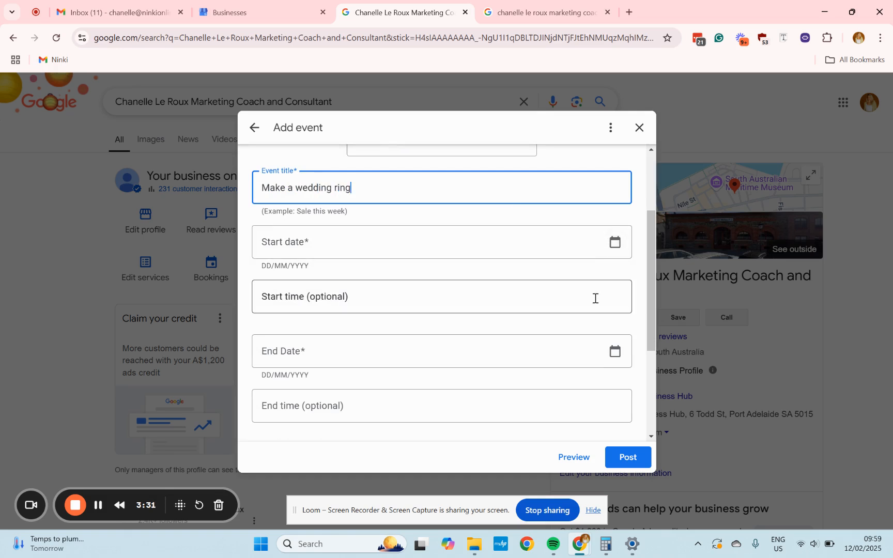
Set the event's optional button to Book, bringing up the link field for the button.
{"action": "scroll", "coordinate": [500, 293], "scroll_direction": "down", "scroll_amount": 1}
{"action": "scroll", "coordinate": [500, 333], "scroll_direction": "down", "scroll_amount": 2}
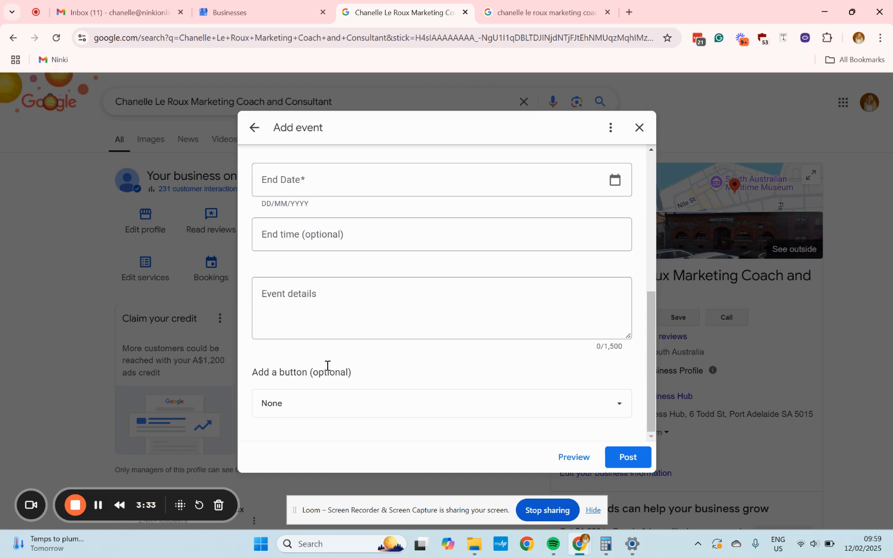
{"action": "left_click", "coordinate": [302, 306]}
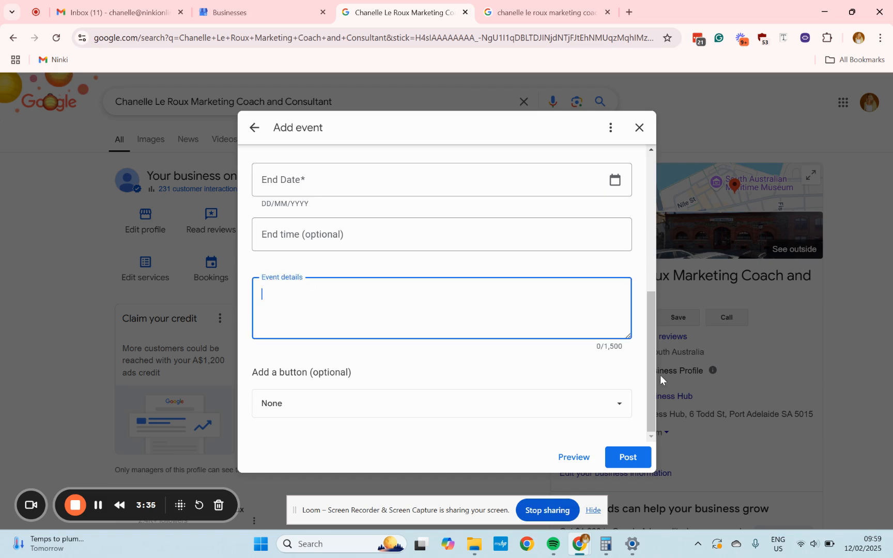
{"action": "left_click_drag", "start_coordinate": [625, 346], "coordinate": [607, 345]}
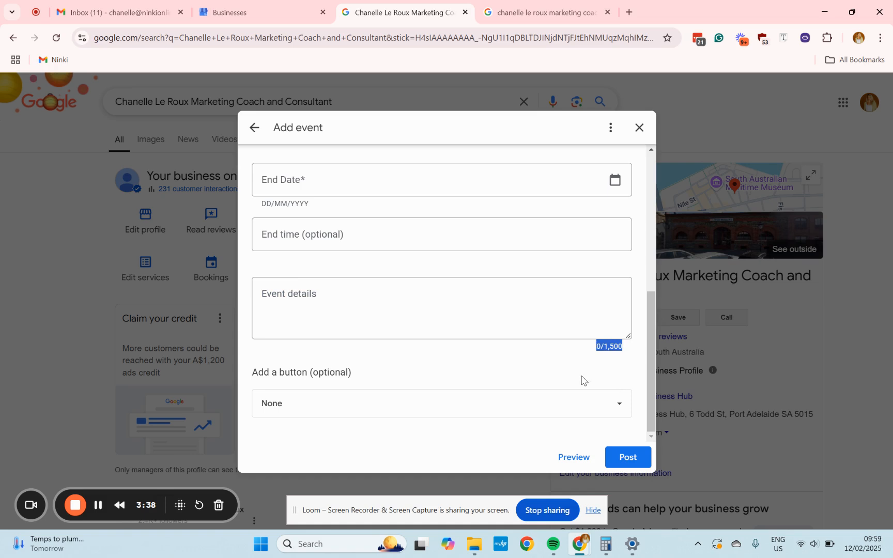
{"action": "left_click", "coordinate": [526, 313]}
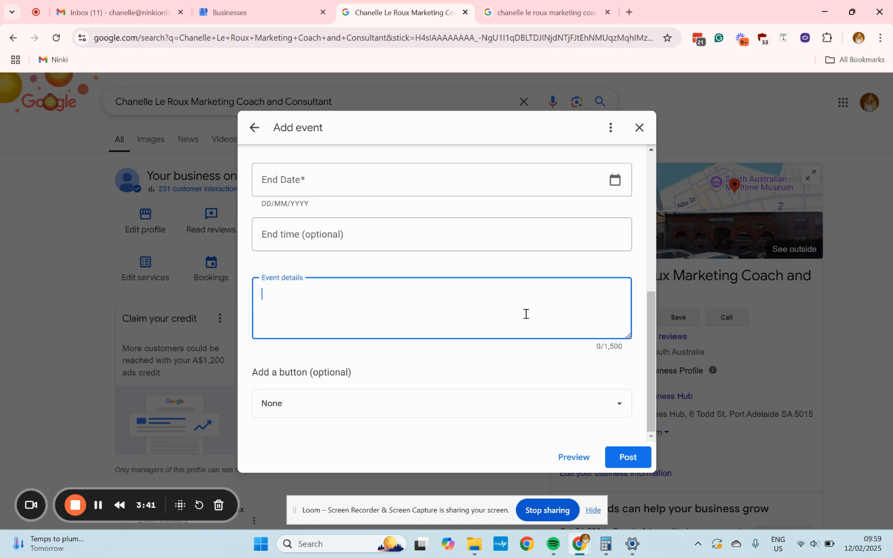
{"action": "left_click", "coordinate": [426, 409]}
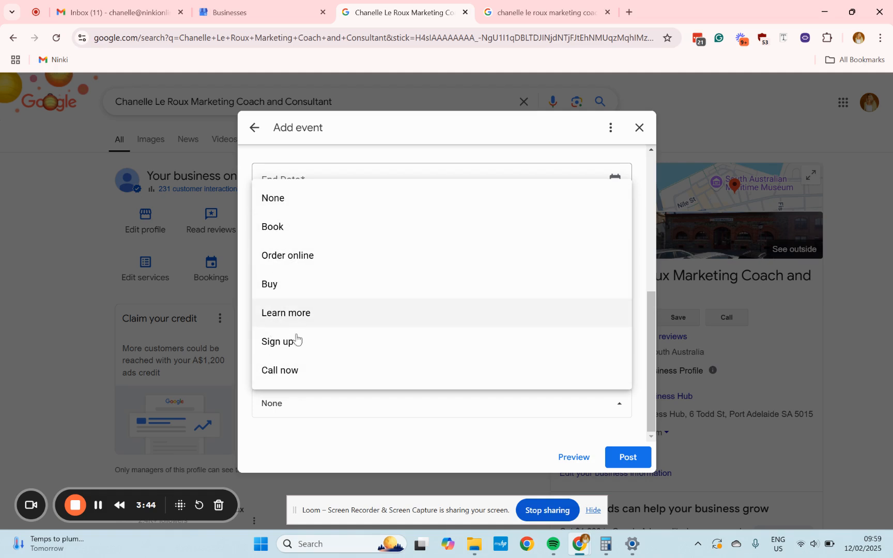
{"action": "left_click", "coordinate": [311, 234]}
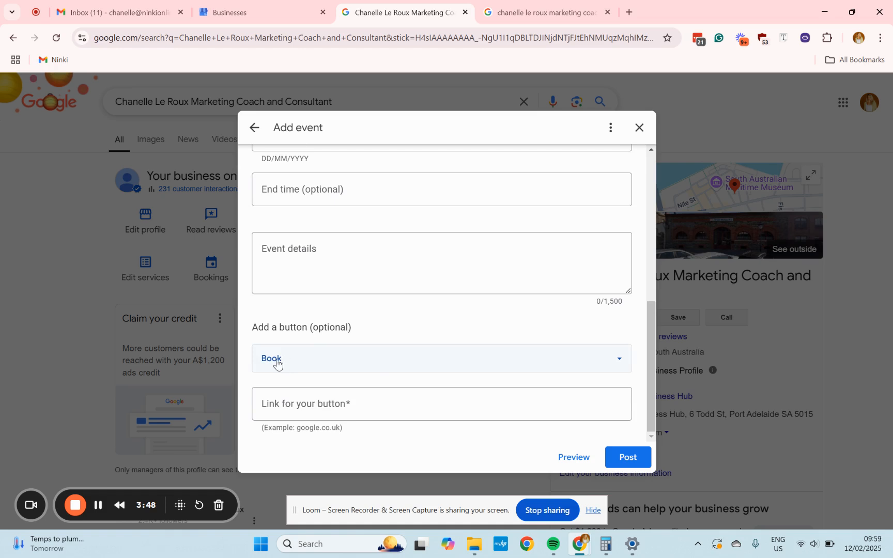
{"action": "left_click", "coordinate": [328, 406]}
{"action": "left_click", "coordinate": [449, 312]}
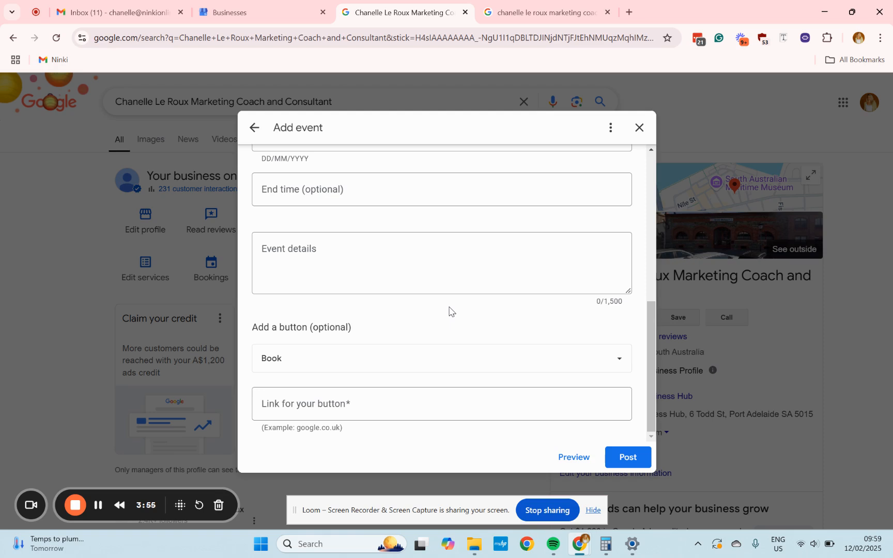
Open a new browser tab and search Google for humanatix.
{"action": "left_click", "coordinate": [630, 14]}
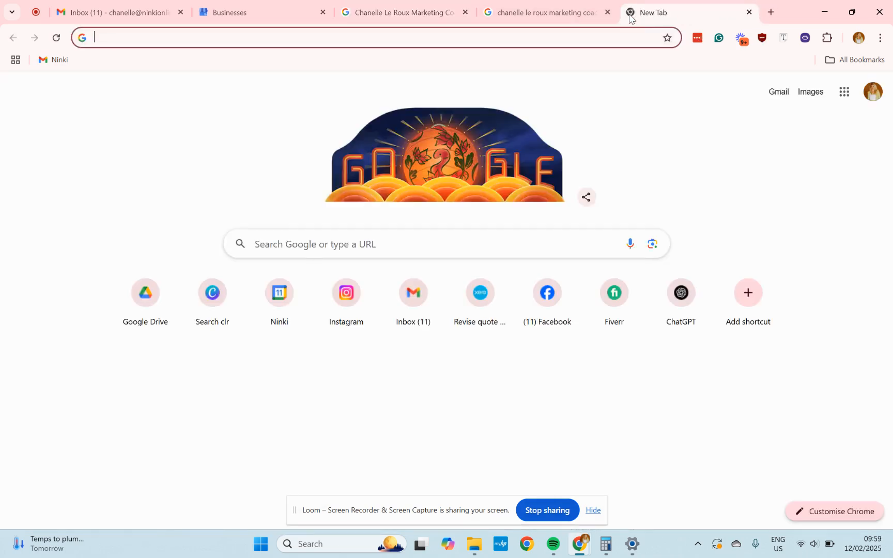
{"action": "type", "text": "human"}
{"action": "key", "text": "BackSpace"}
{"action": "key", "text": "BackSpace"}
{"action": "type", "text": "m"}
{"action": "key", "text": "BackSpace"}
{"action": "type", "text": "anatix"}
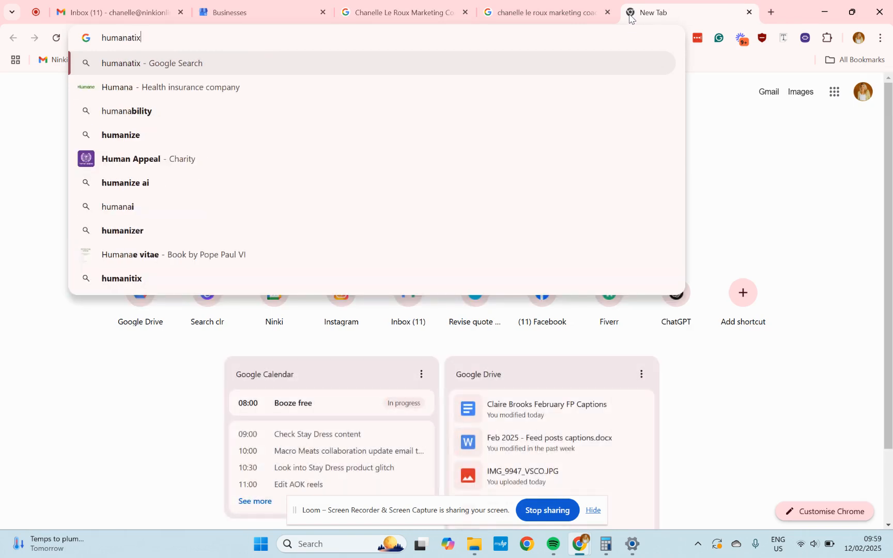
{"action": "key", "text": "Return"}
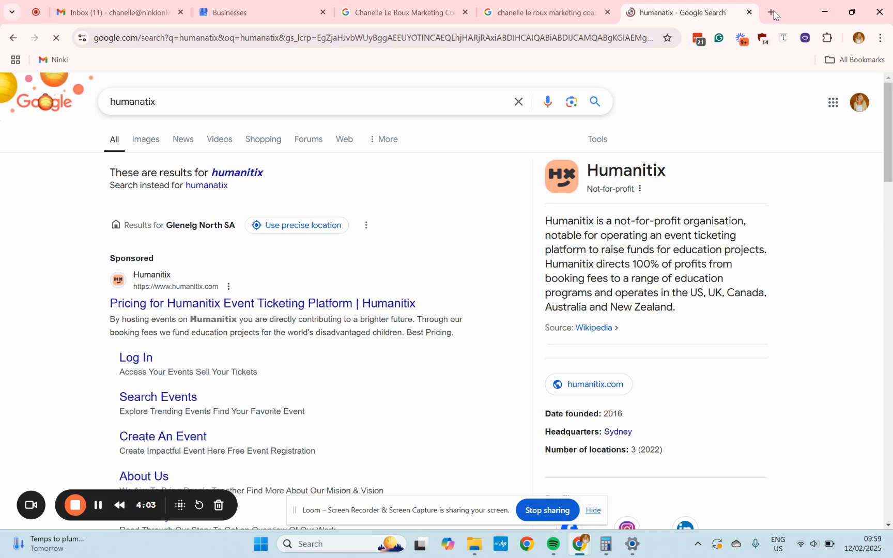
Open another new tab and search Google for eventbrite.
{"action": "left_click", "coordinate": [773, 15]}
{"action": "type", "text": "event"}
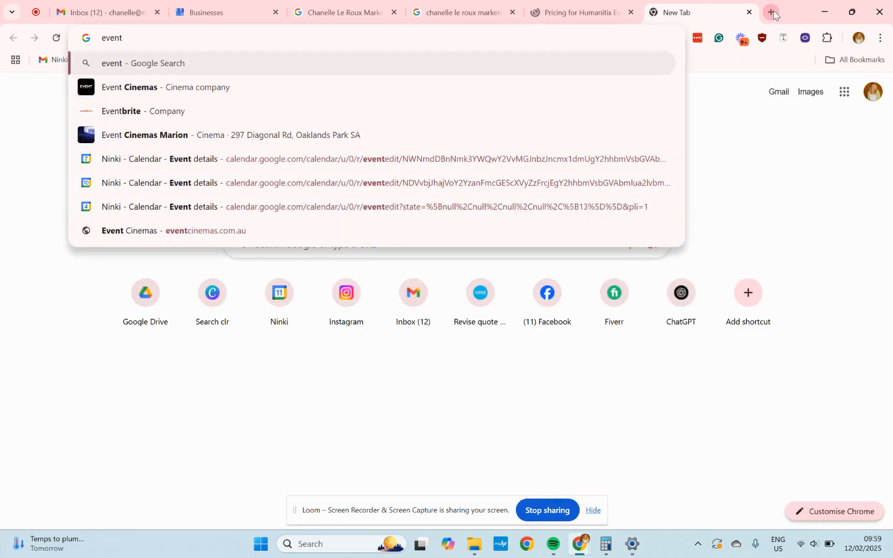
{"action": "type", "text": "brite"}
{"action": "key", "text": "Return"}
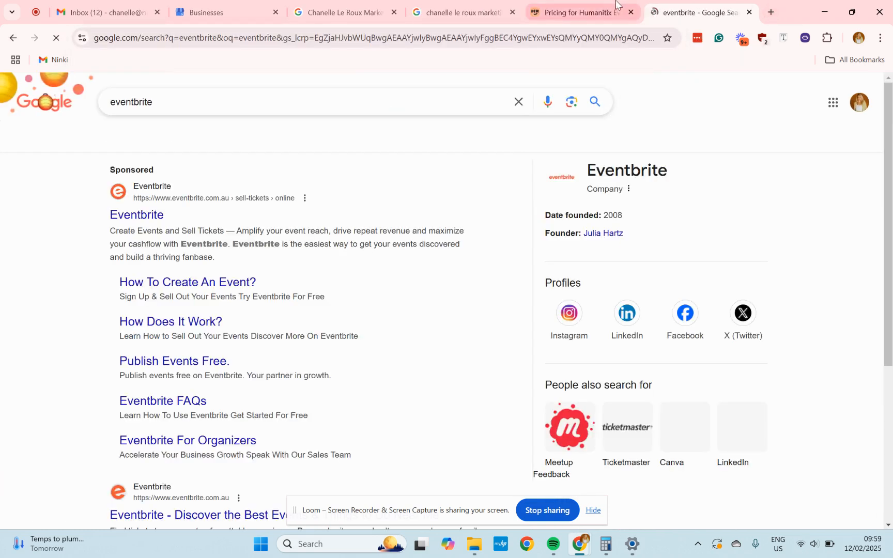
Open the Eventbrite website from the eventbrite search results.
{"action": "left_click", "coordinate": [616, 4]}
{"action": "scroll", "coordinate": [456, 311], "scroll_direction": "down", "scroll_amount": 8}
{"action": "scroll", "coordinate": [481, 321], "scroll_direction": "up", "scroll_amount": 8}
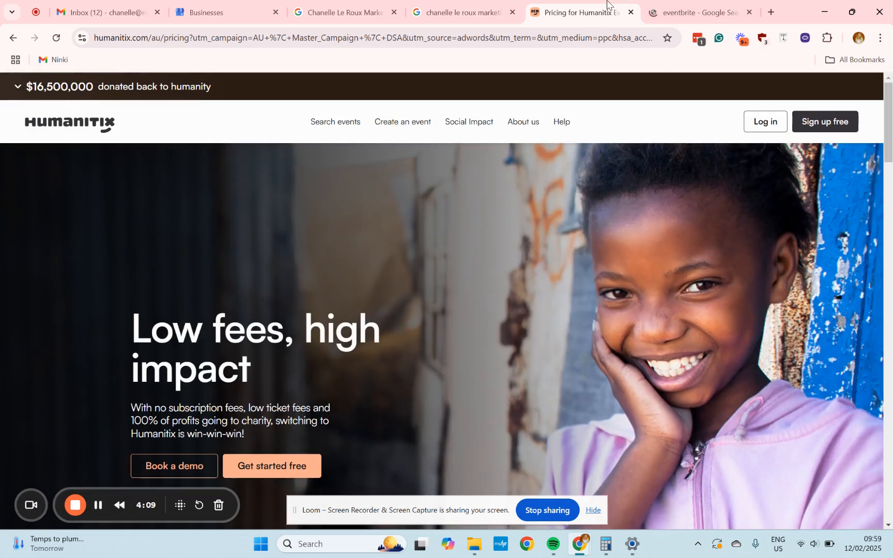
{"action": "key", "text": "ctrl+Tab"}
{"action": "scroll", "coordinate": [132, 163], "scroll_direction": "down", "scroll_amount": 4}
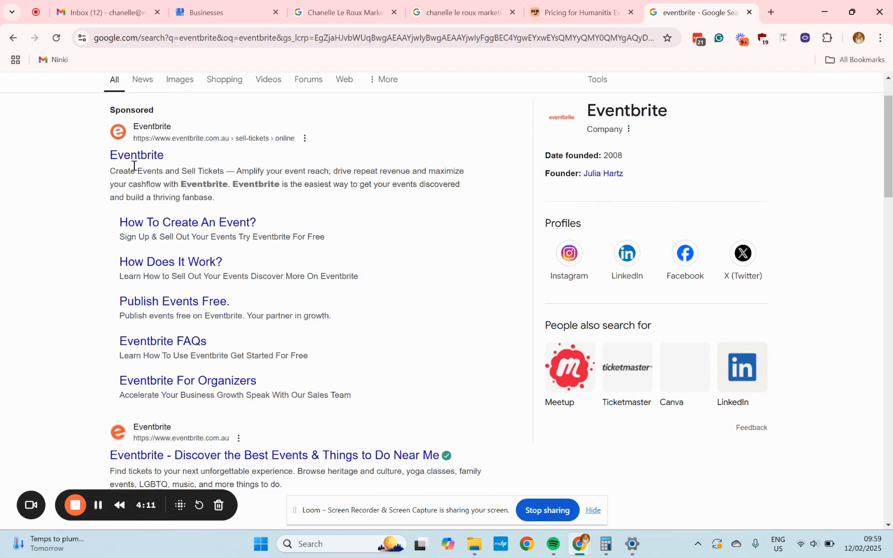
{"action": "left_click", "coordinate": [240, 339]}
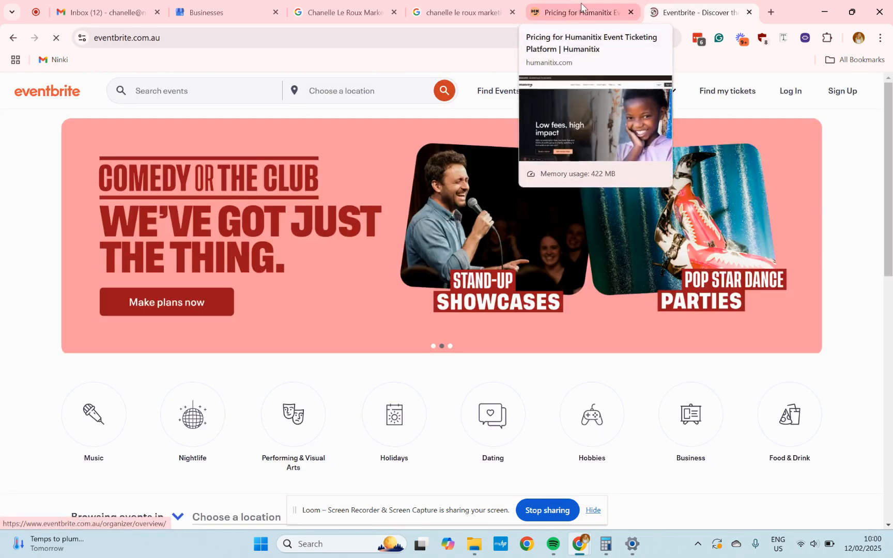
Review the Humanitix pricing page's plans and features, then return to the business profile search tab.
{"action": "left_click", "coordinate": [581, 7]}
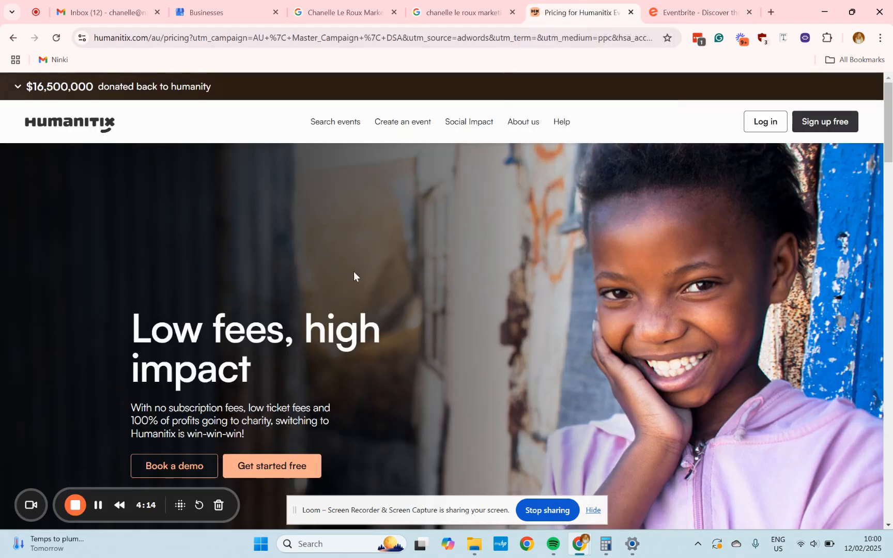
{"action": "scroll", "coordinate": [456, 342], "scroll_direction": "down", "scroll_amount": 2}
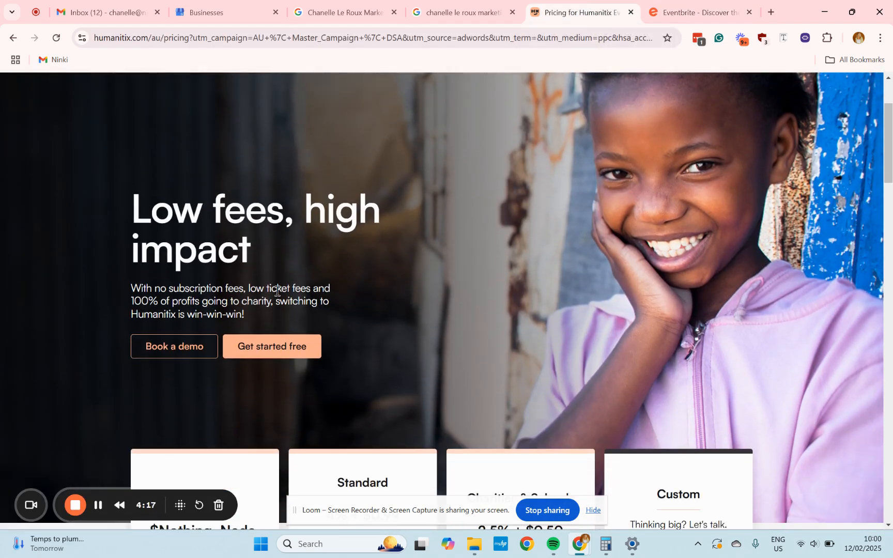
{"action": "scroll", "coordinate": [659, 259], "scroll_direction": "down", "scroll_amount": 15}
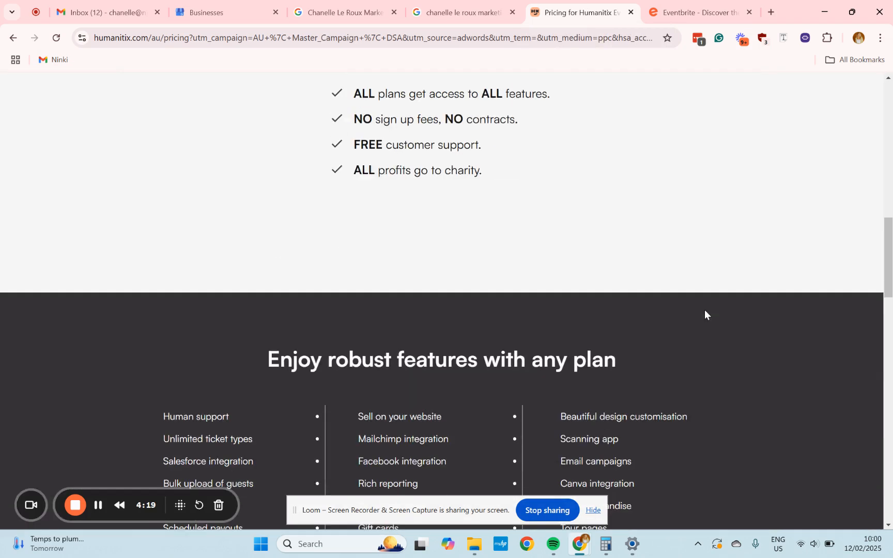
{"action": "scroll", "coordinate": [698, 341], "scroll_direction": "up", "scroll_amount": 4}
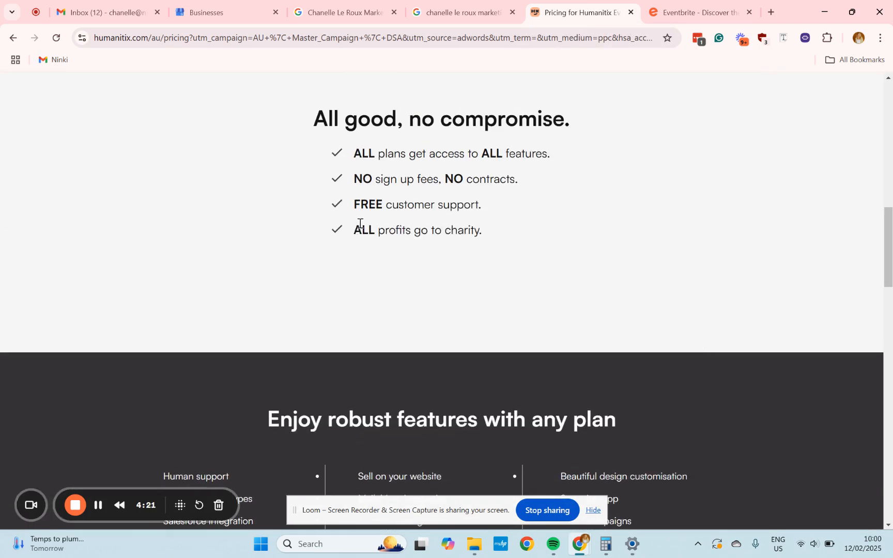
{"action": "left_click_drag", "start_coordinate": [354, 232], "coordinate": [526, 245]}
{"action": "left_click", "coordinate": [592, 298]}
{"action": "scroll", "coordinate": [593, 299], "scroll_direction": "up", "scroll_amount": 14}
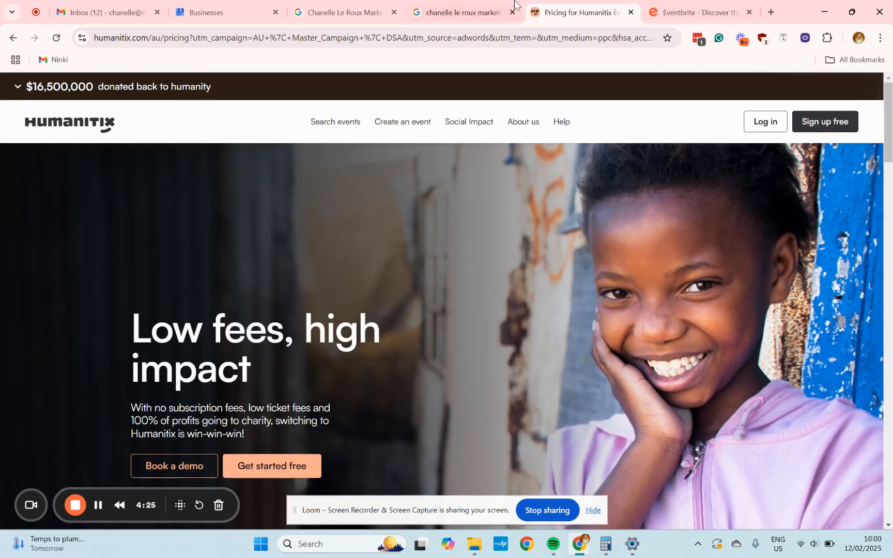
{"action": "left_click", "coordinate": [457, 12]}
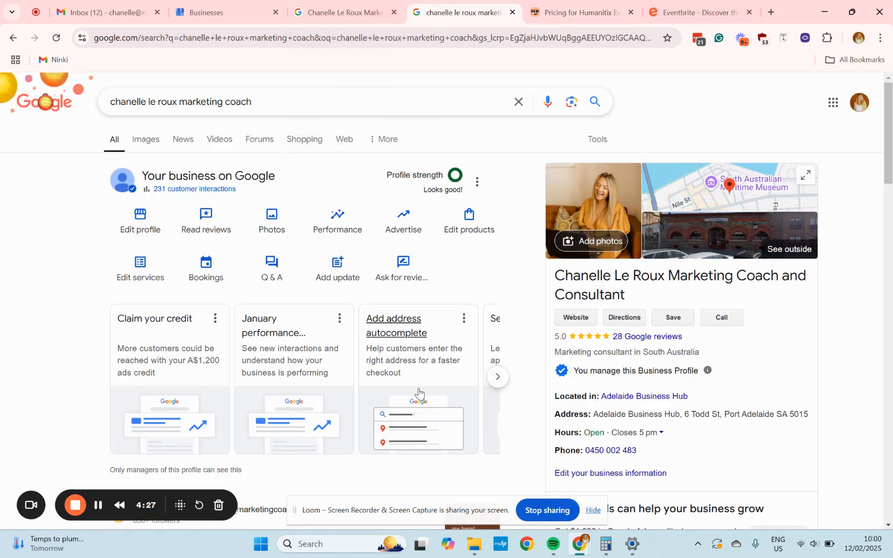